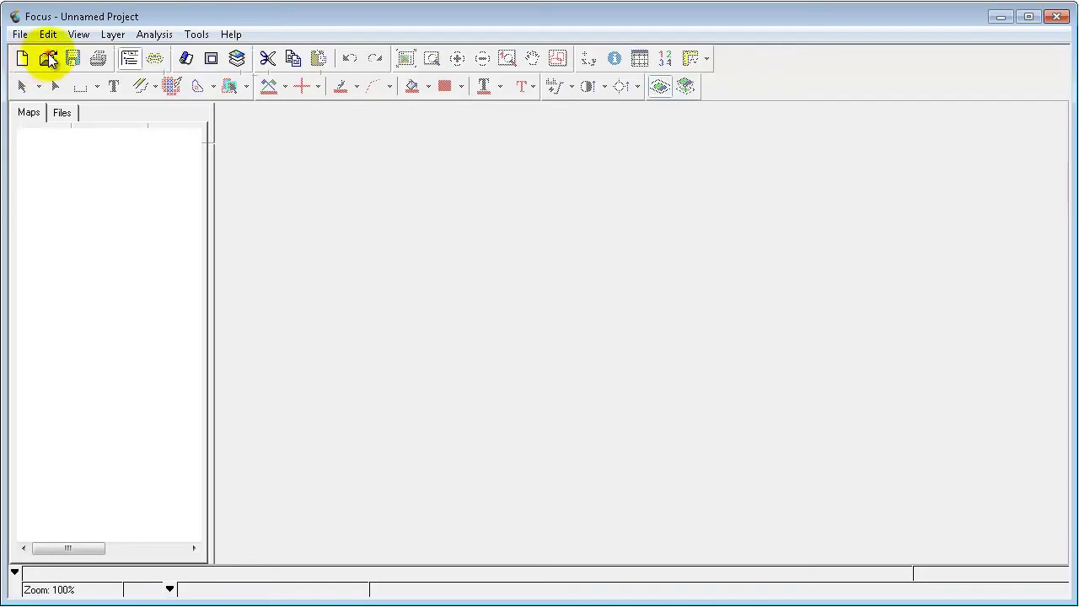
Open QuebecCity18_dsm.pix for DEM editing as a colour-shaded elevation map
left_click(48, 59)
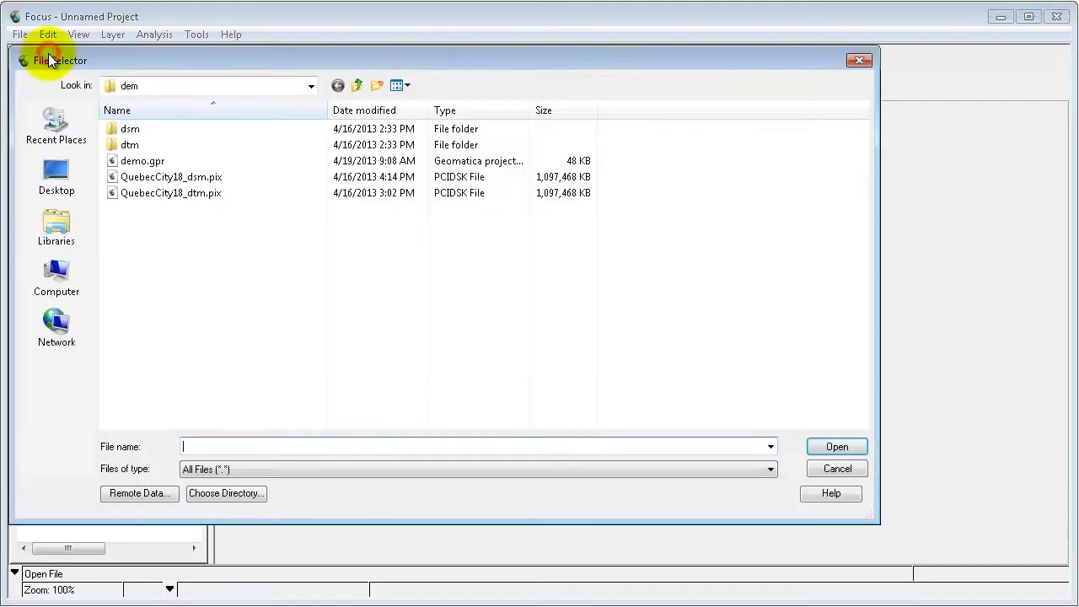
left_click(152, 181)
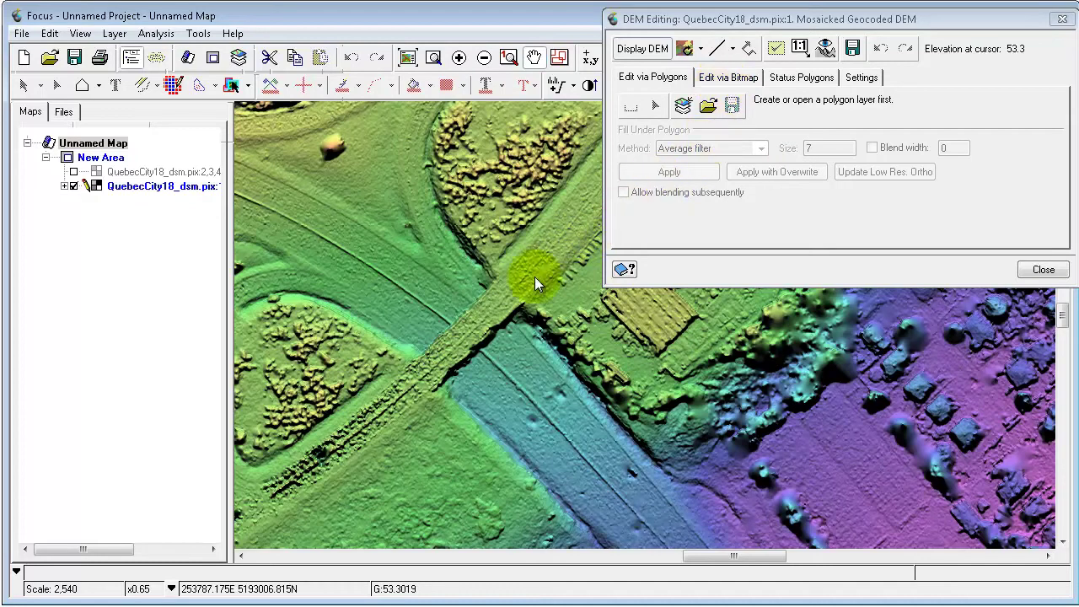
Show the ortho imagery and preview the overpass area at full resolution from the Left image
left_click(657, 51)
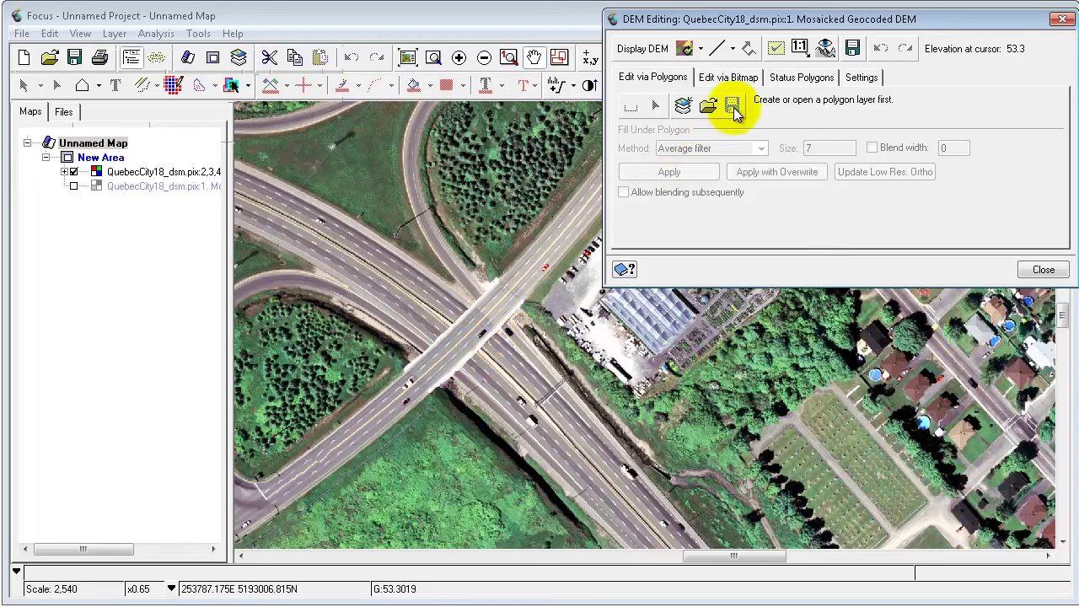
left_click(799, 48)
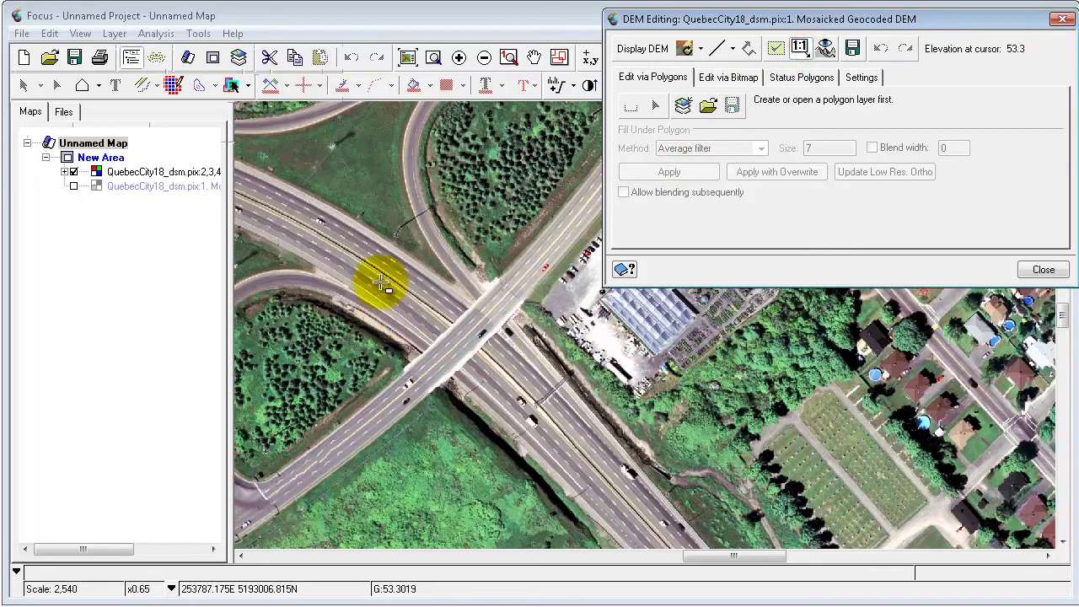
left_click_drag(381, 282, 544, 394)
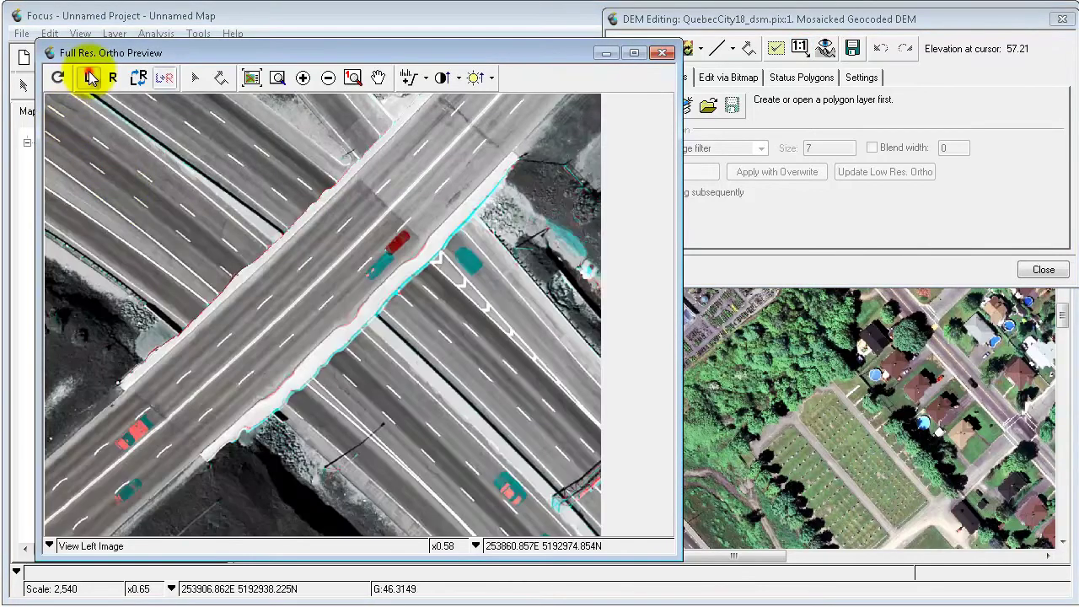
left_click(91, 77)
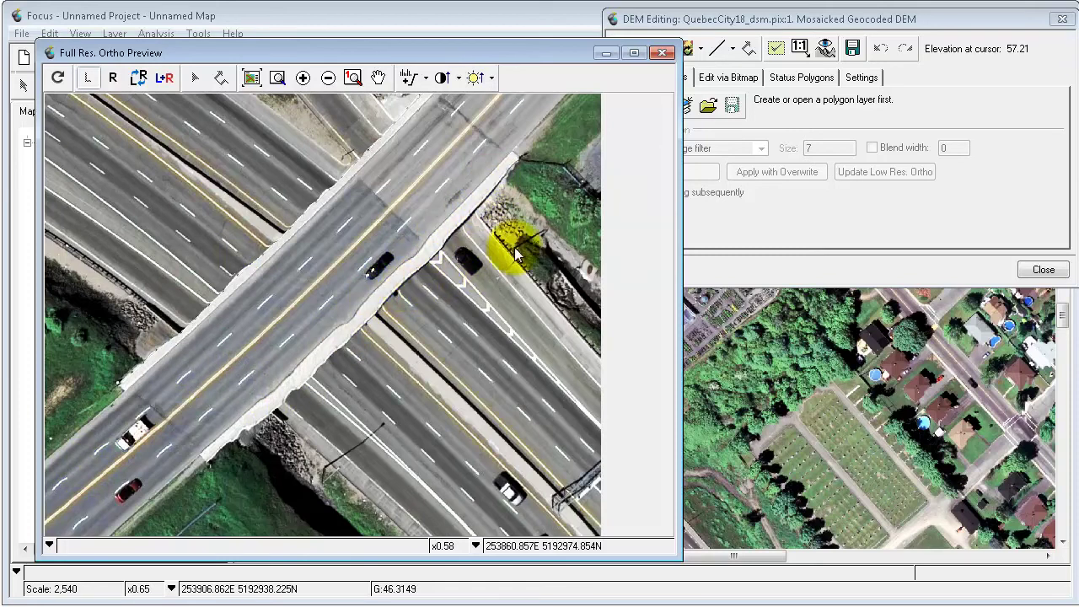
left_click_drag(539, 55, 552, 595)
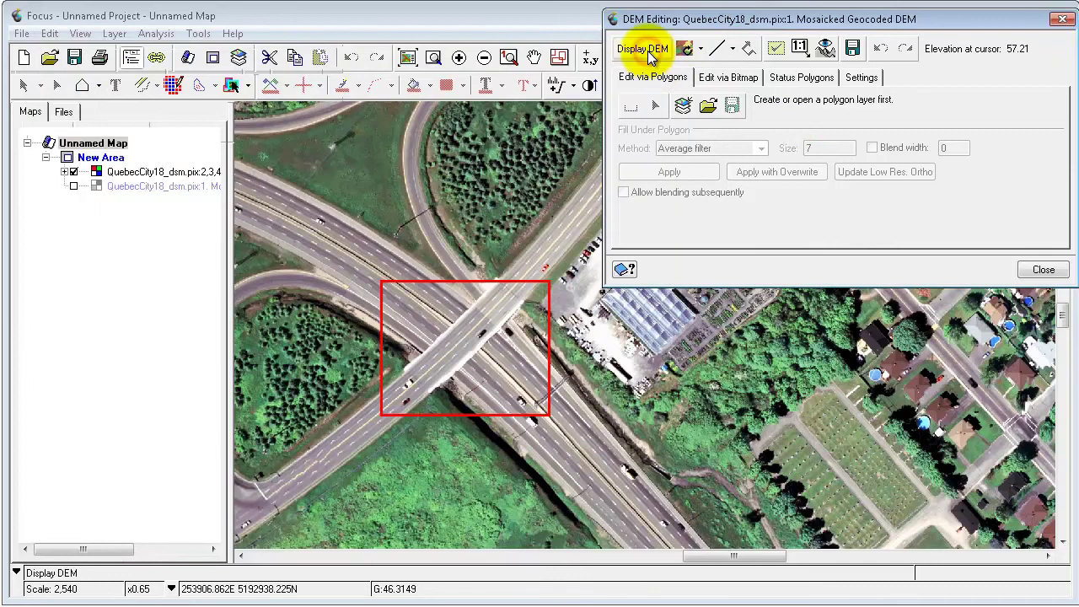
Back on the DEM, create a DEM Editing Polygons layer and select the polygon drawing tool
left_click(567, 14)
left_click(645, 50)
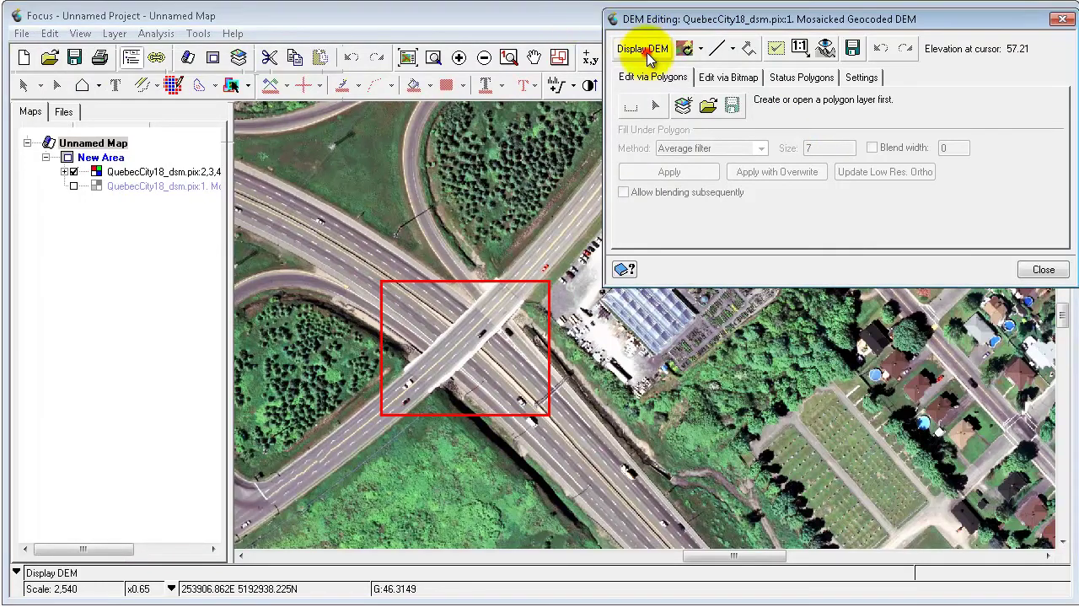
left_click(683, 105)
left_click(118, 174)
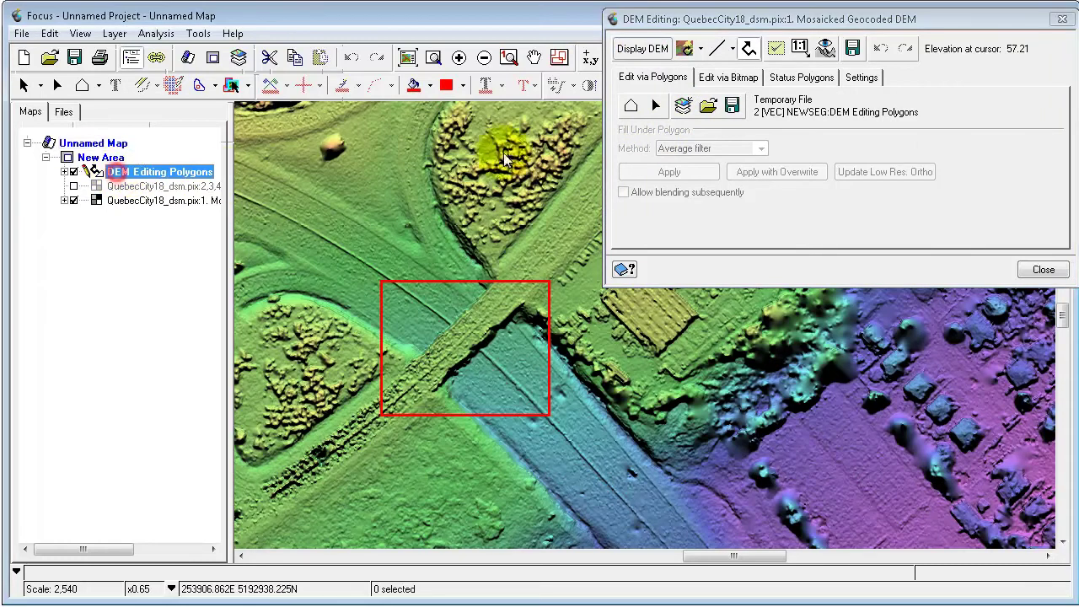
left_click(631, 105)
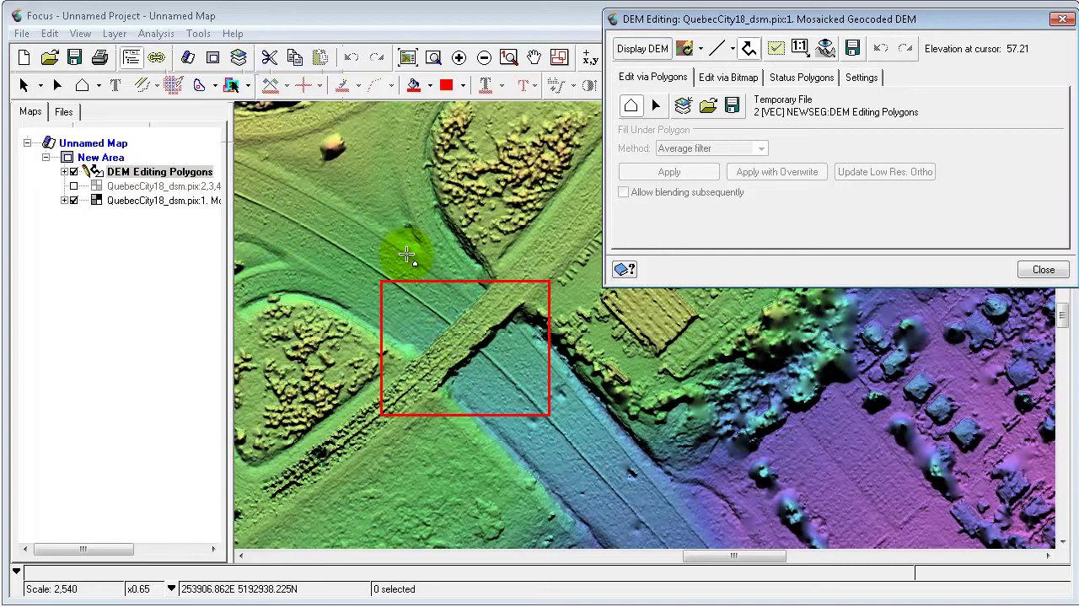
Over the ortho imagery, digitize a polygon across the overpass crossing
left_click(643, 49)
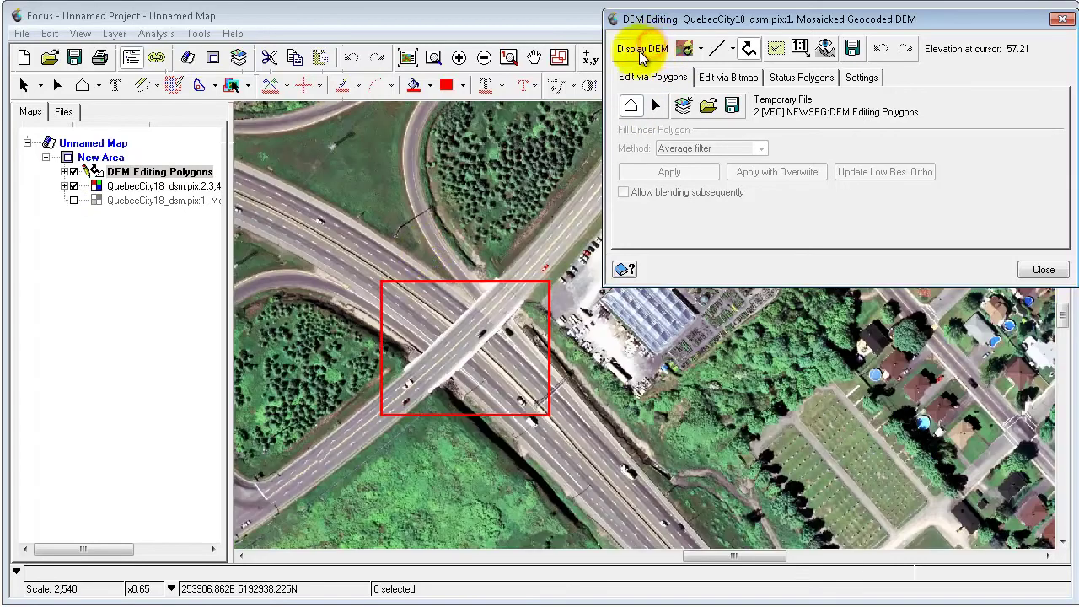
left_click(405, 282)
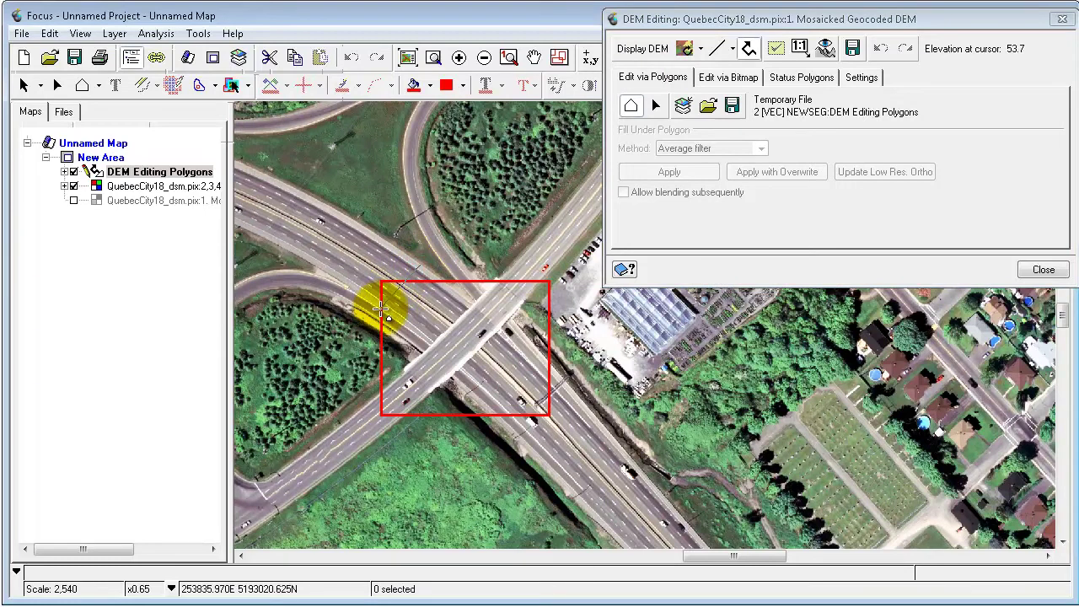
left_click(390, 310)
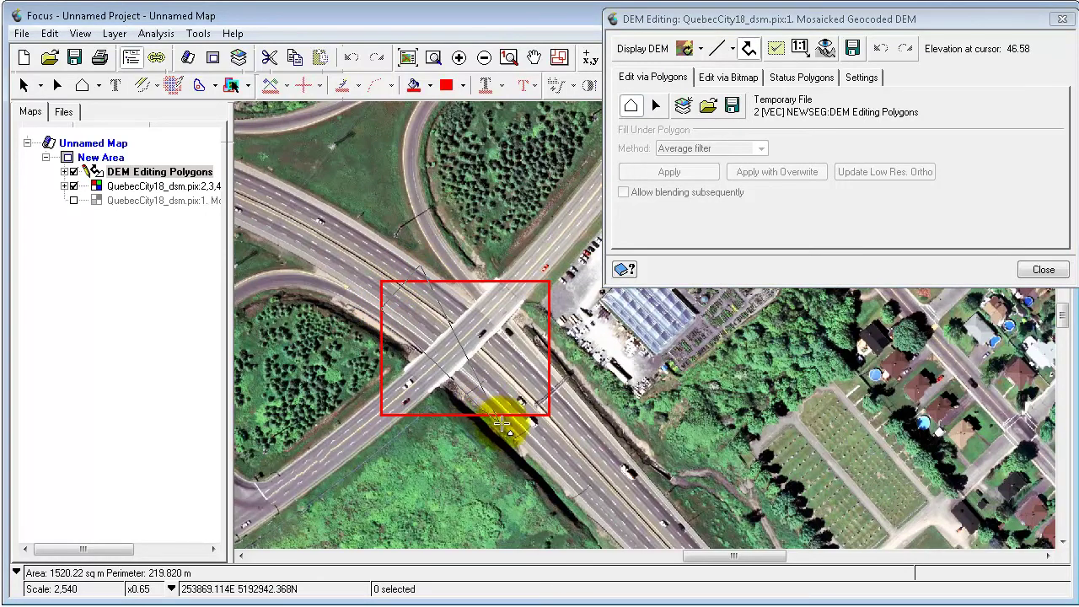
double_click(547, 373)
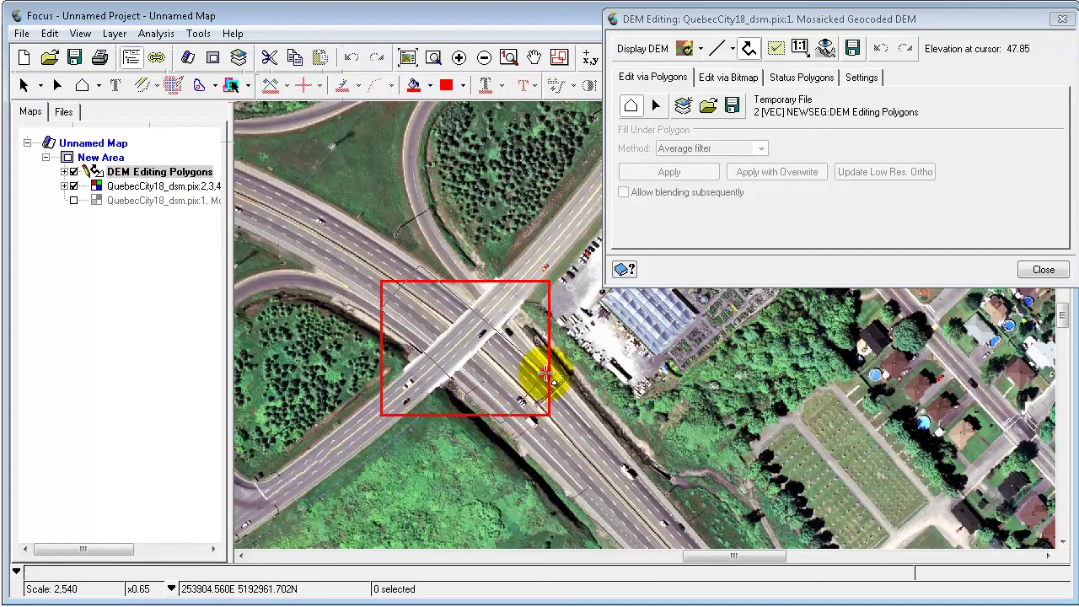
double_click(483, 317)
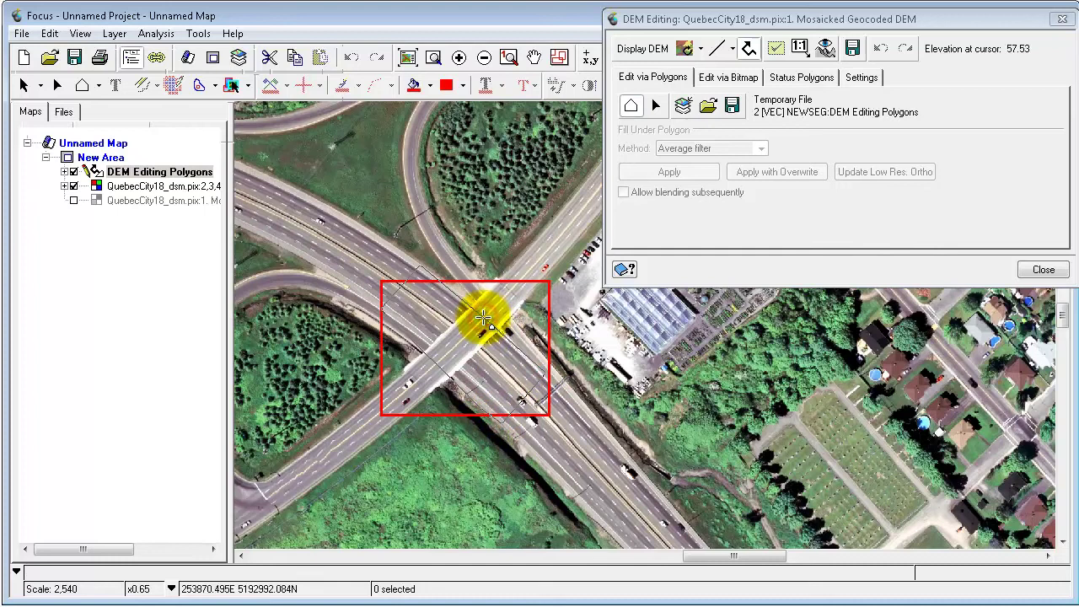
Fill the DEM under the polygon using the Opposite ends fill method
left_click(657, 48)
left_click(726, 149)
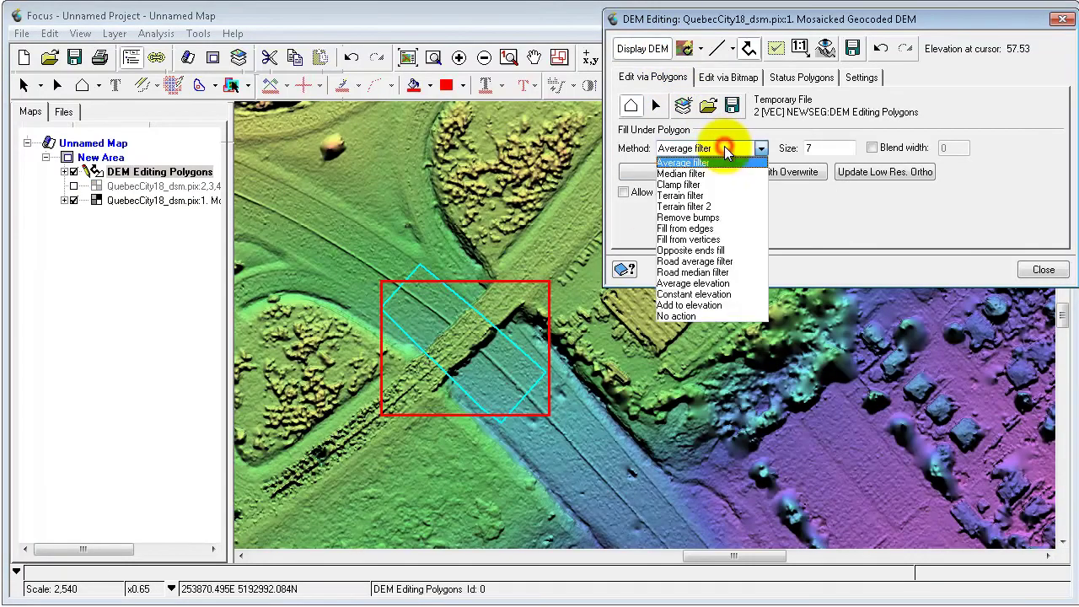
left_click(707, 250)
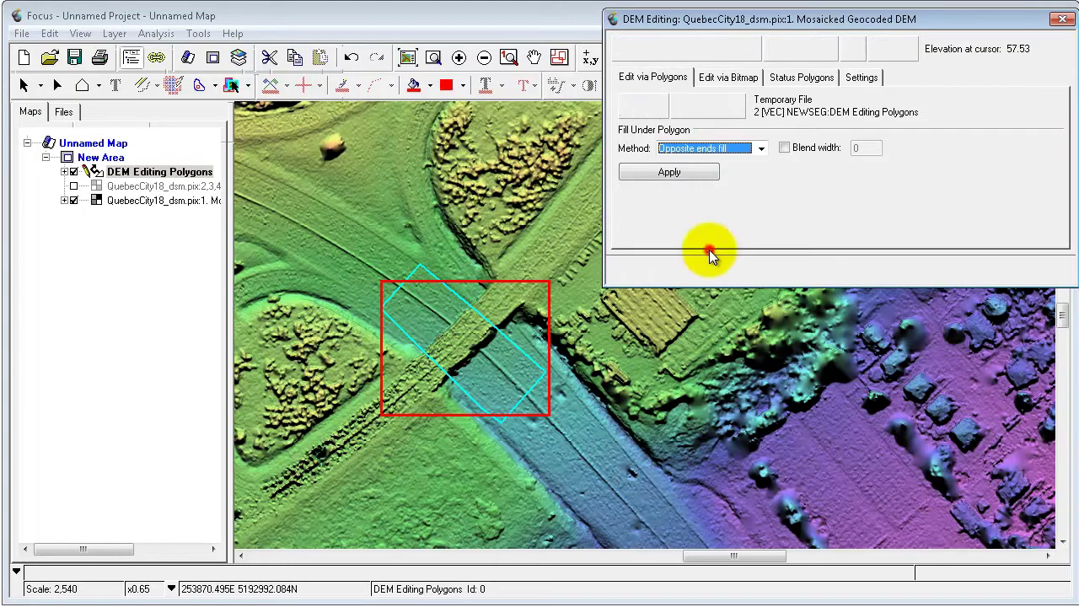
left_click(686, 173)
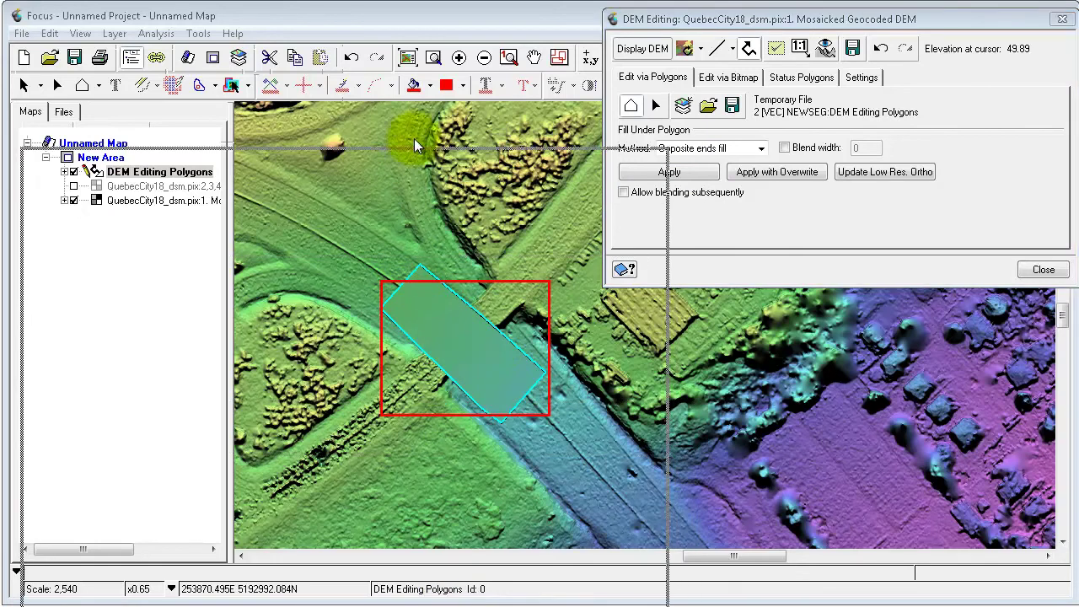
Regenerate the full-resolution ortho preview from the edited DEM and review the overpass
left_click(410, 56)
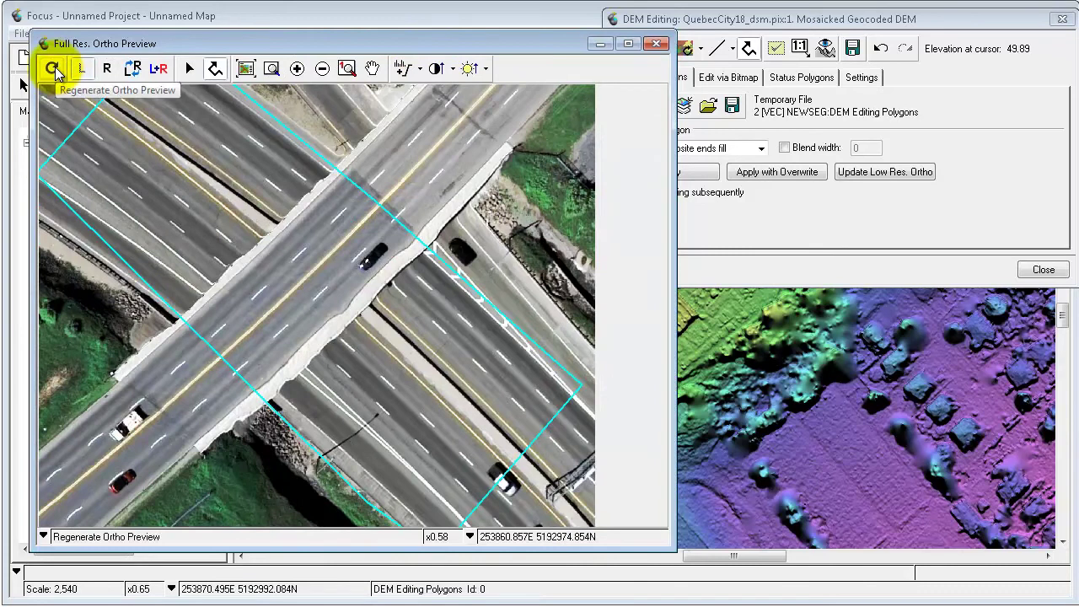
left_click(53, 70)
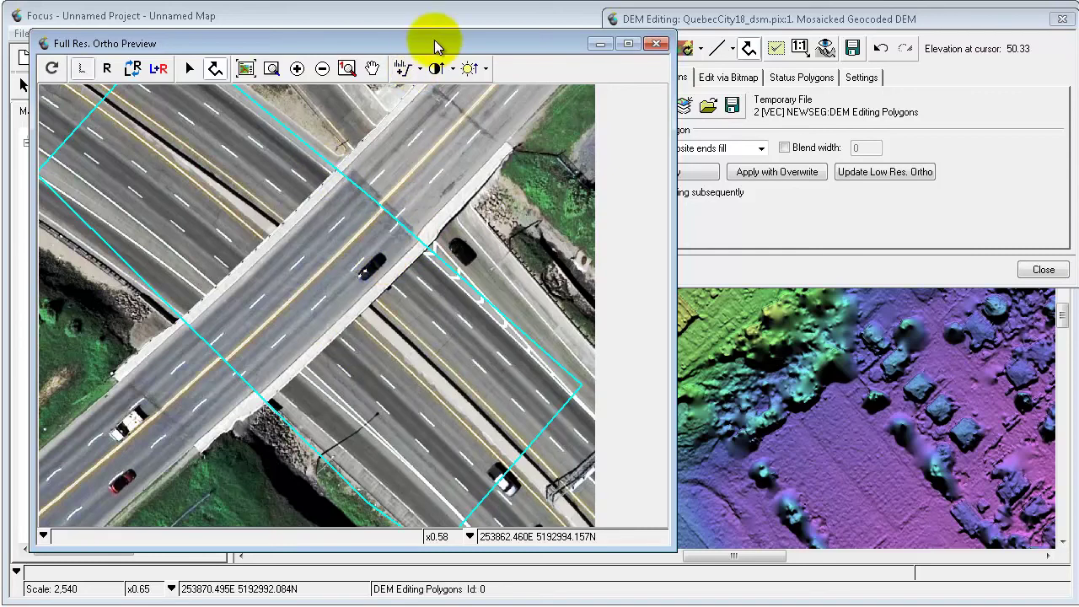
left_click_drag(429, 43, 431, 603)
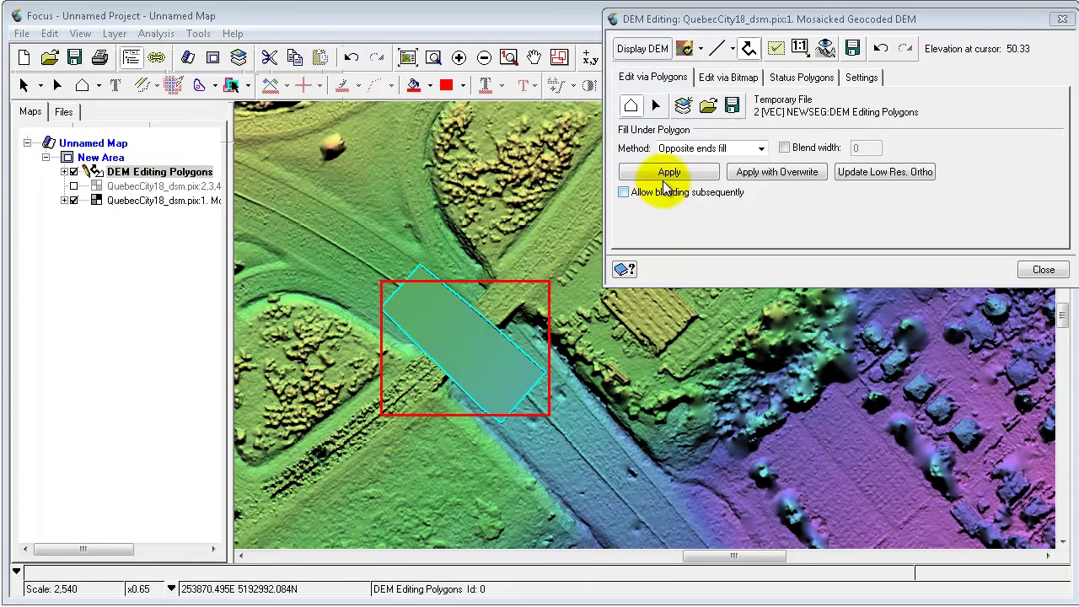
Over the ortho image, trace a second polygon from the overpass's northeast end down the southwest road
left_click(633, 111)
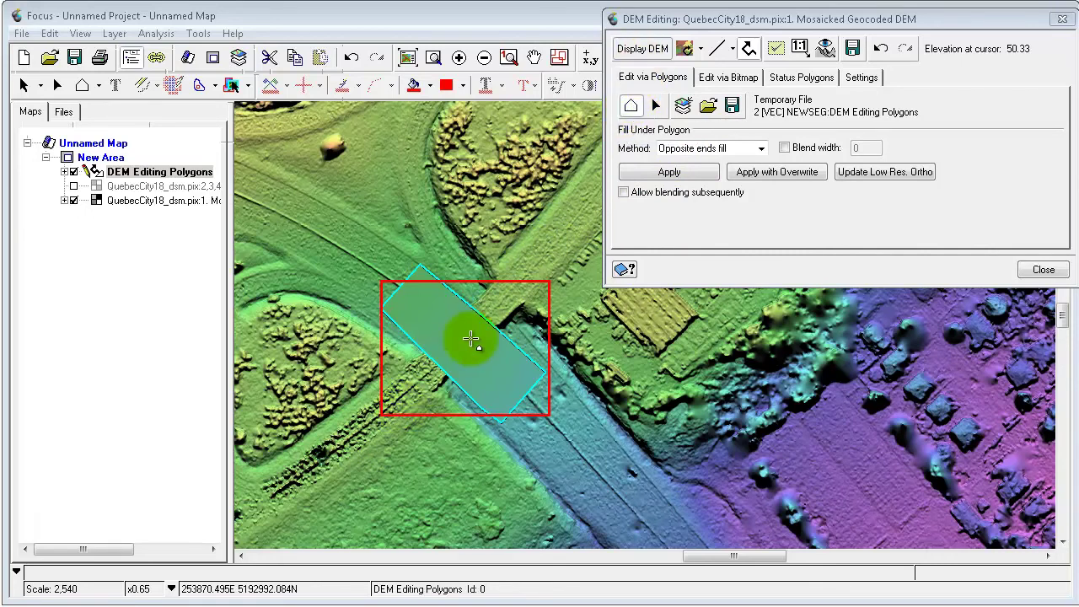
left_click(644, 48)
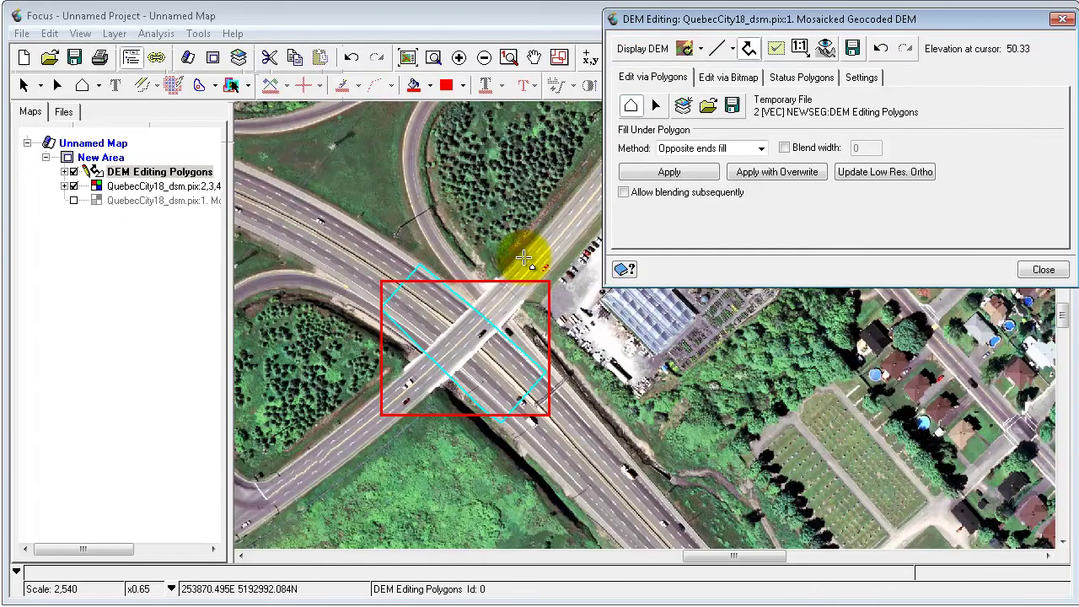
left_click(490, 290)
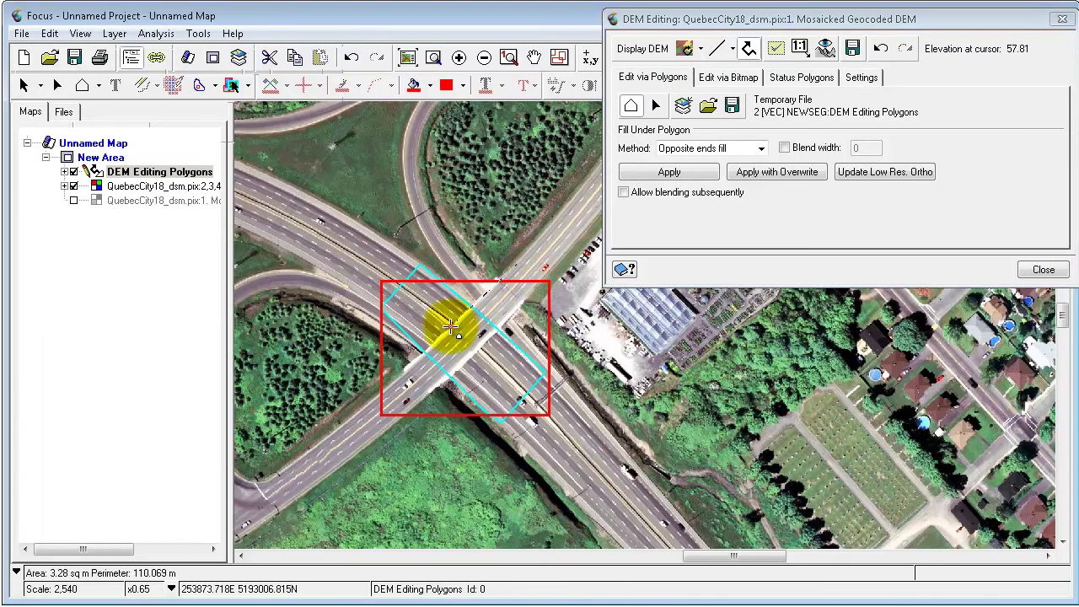
left_click(382, 390)
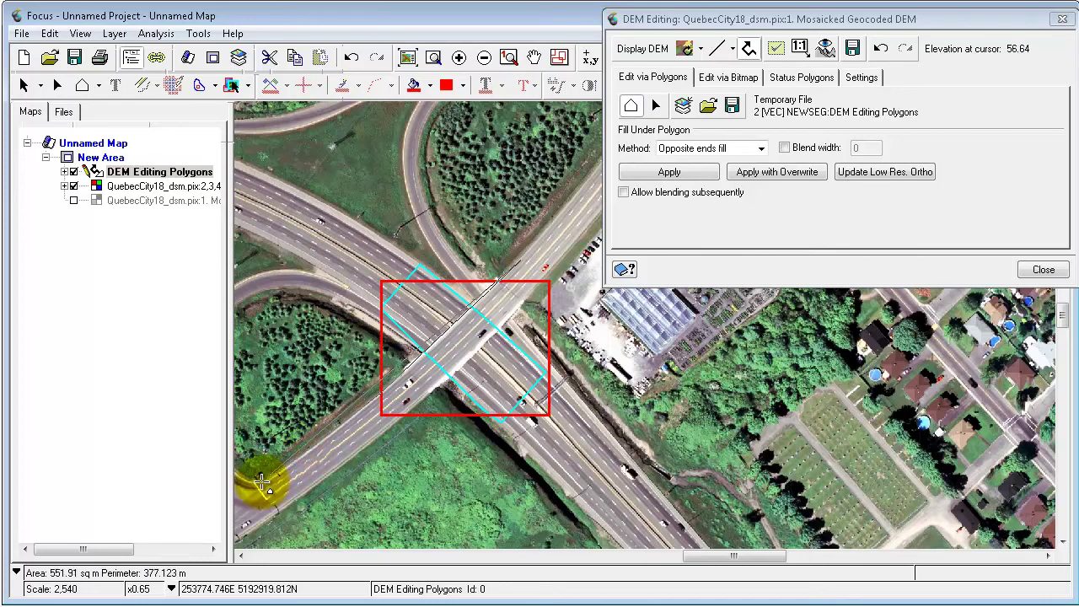
left_click(256, 483)
left_click(253, 486)
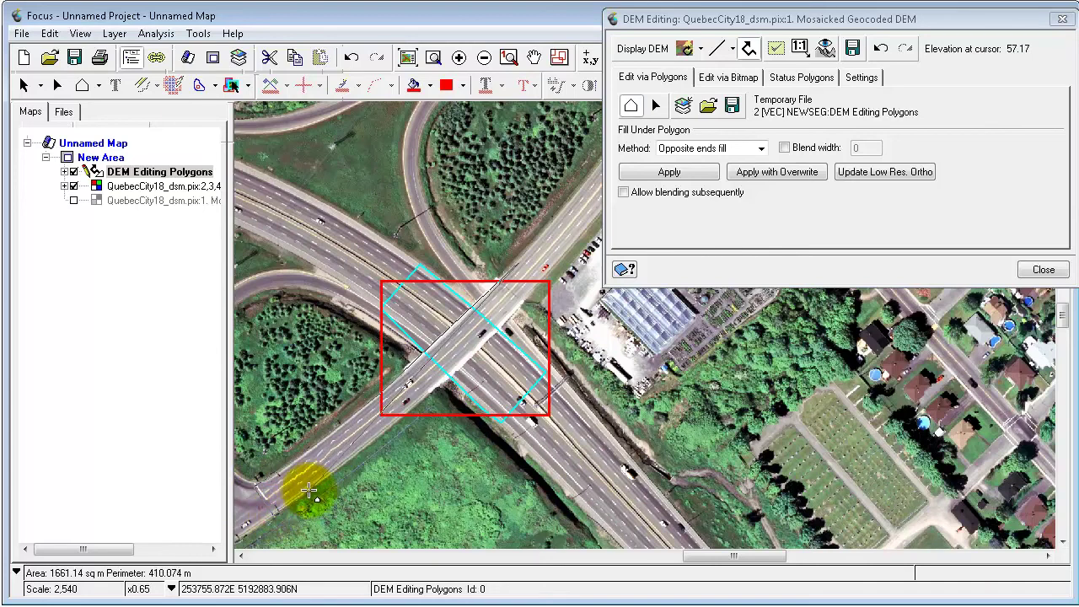
left_click(409, 415)
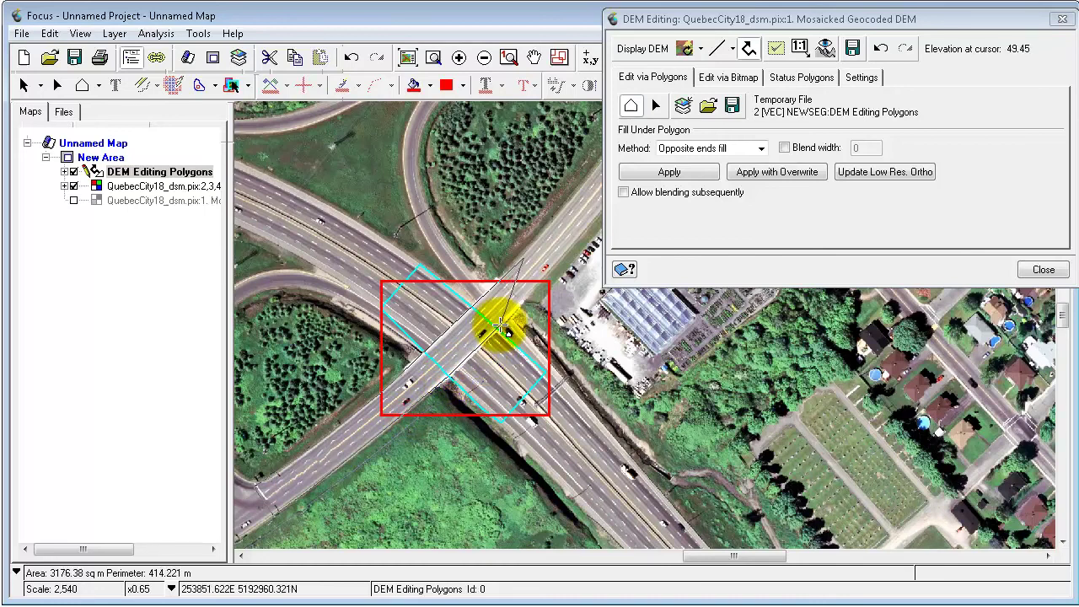
double_click(545, 279)
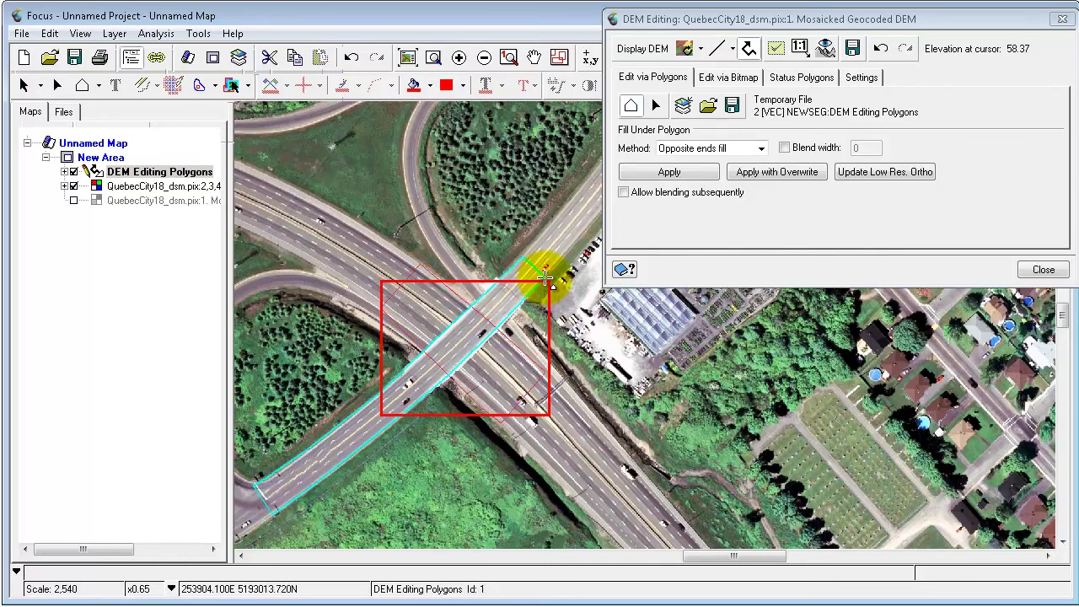
Fill the DEM under the second polygon, using Apply with Overwrite to replace the earlier fill
left_click(643, 48)
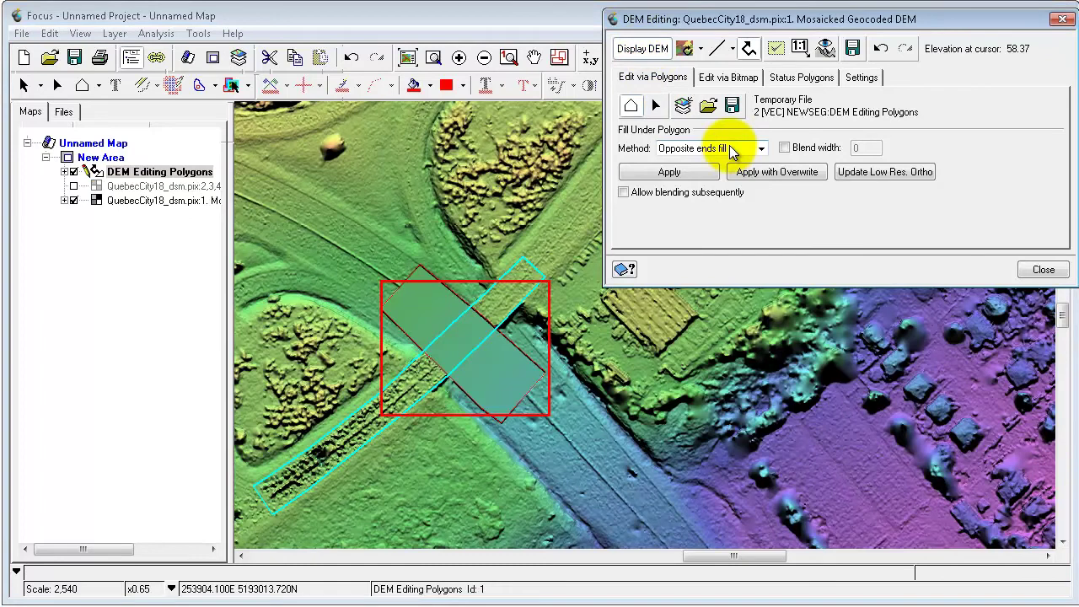
left_click(698, 174)
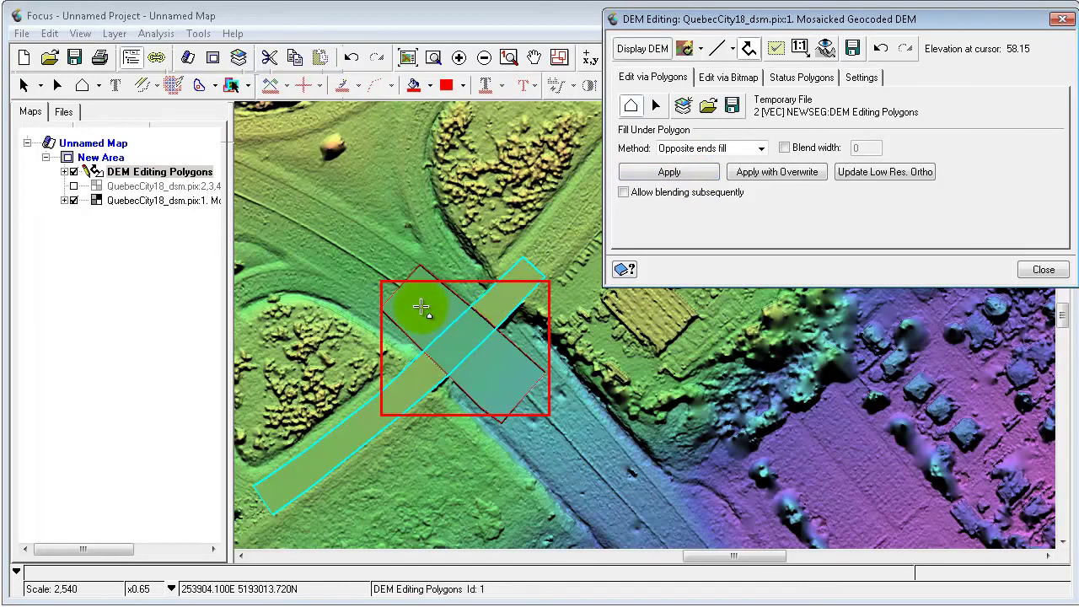
left_click(769, 173)
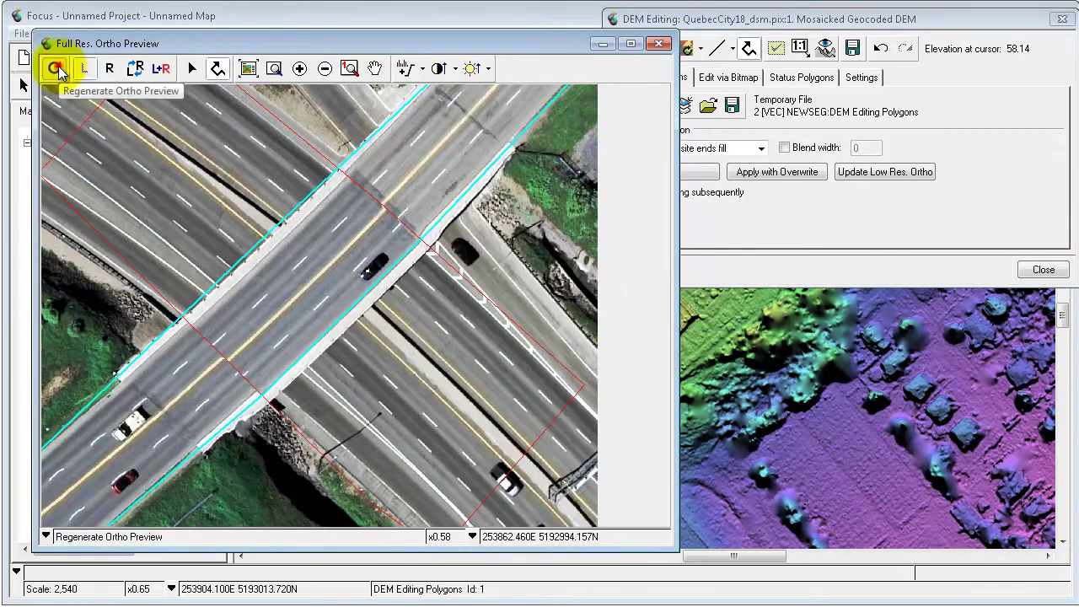
Regenerate the ortho preview from the re-edited DEM, then close the preview window
left_click(55, 69)
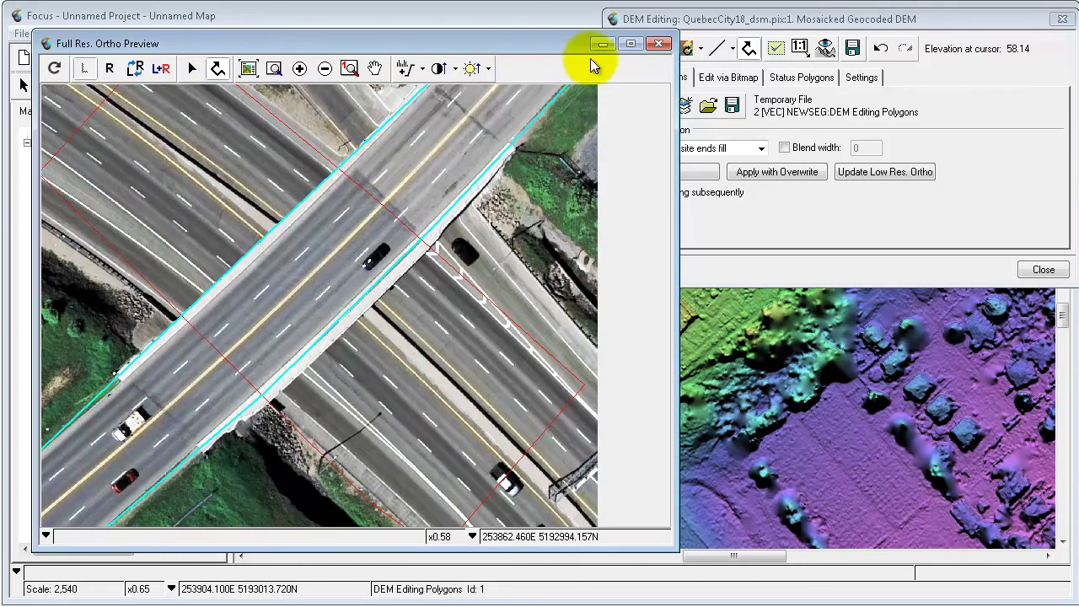
left_click(660, 45)
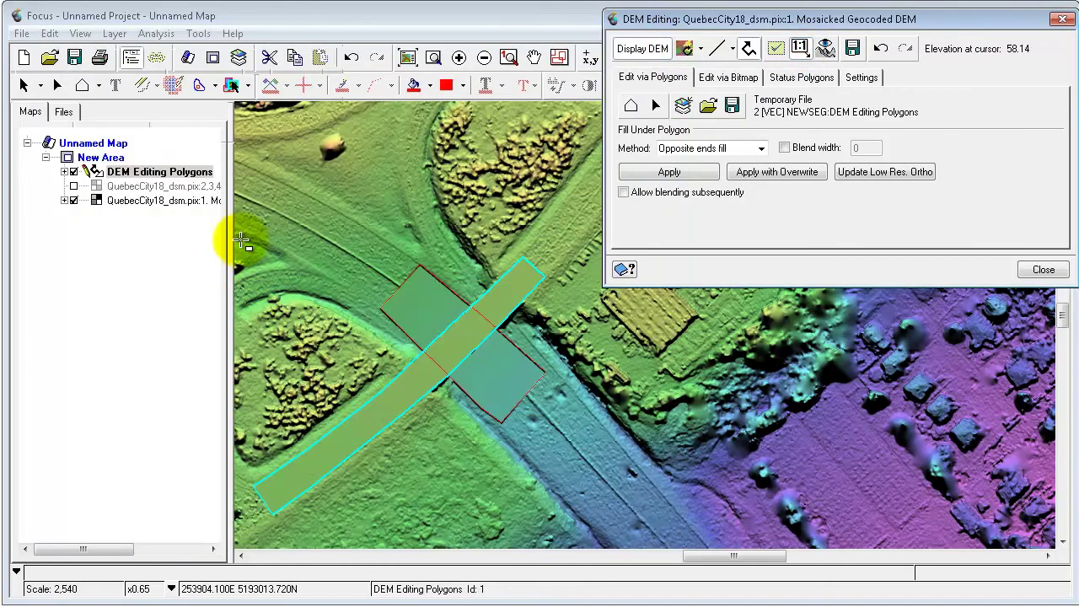
Preview the whole overpass area at full 1:1 resolution
left_click_drag(242, 242, 583, 511)
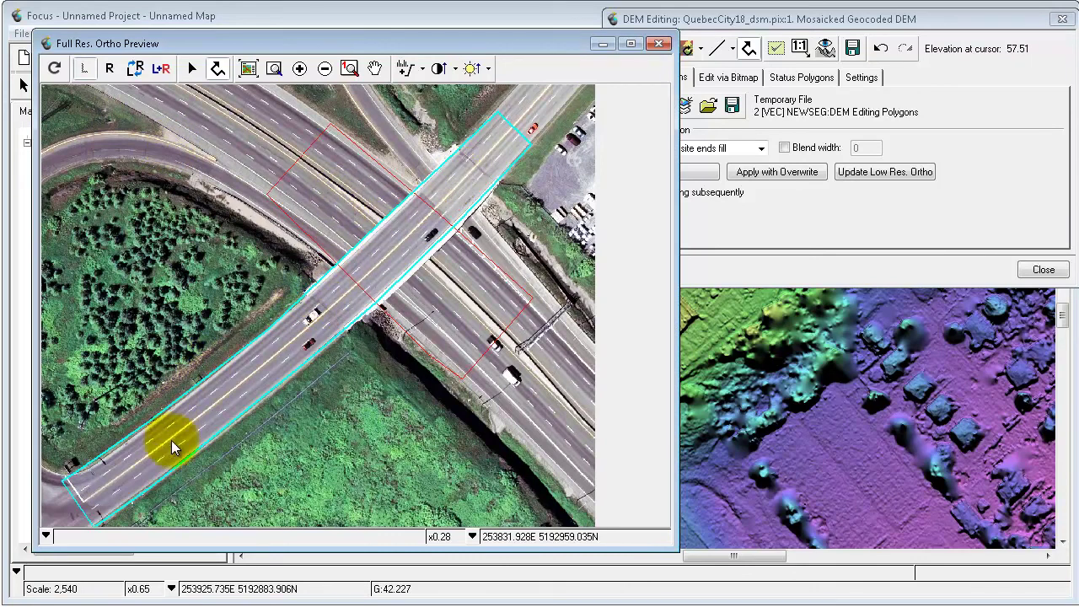
left_click_drag(531, 142, 527, 139)
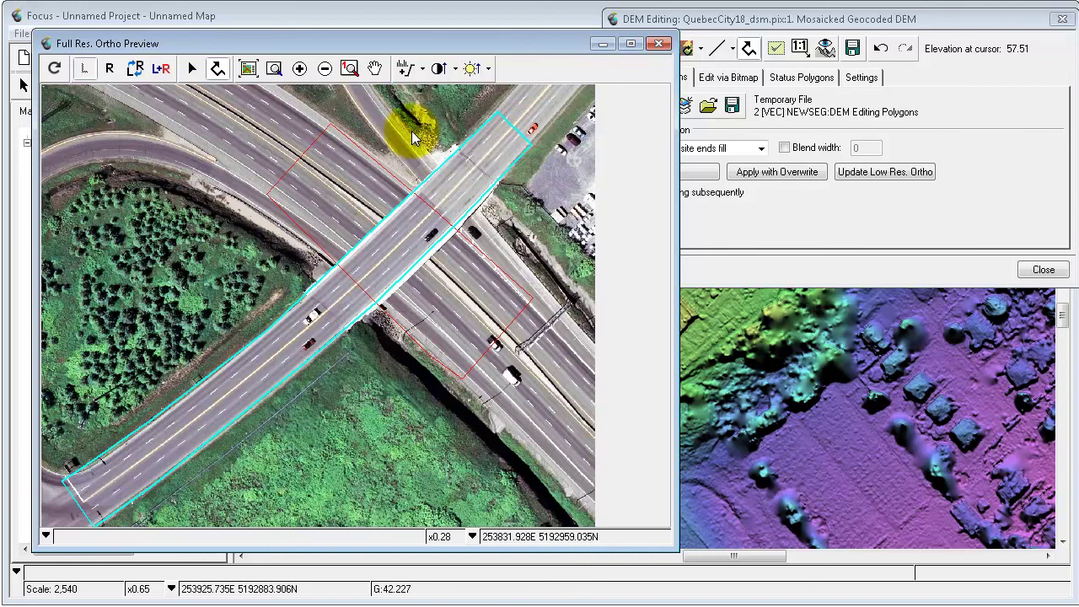
left_click(350, 69)
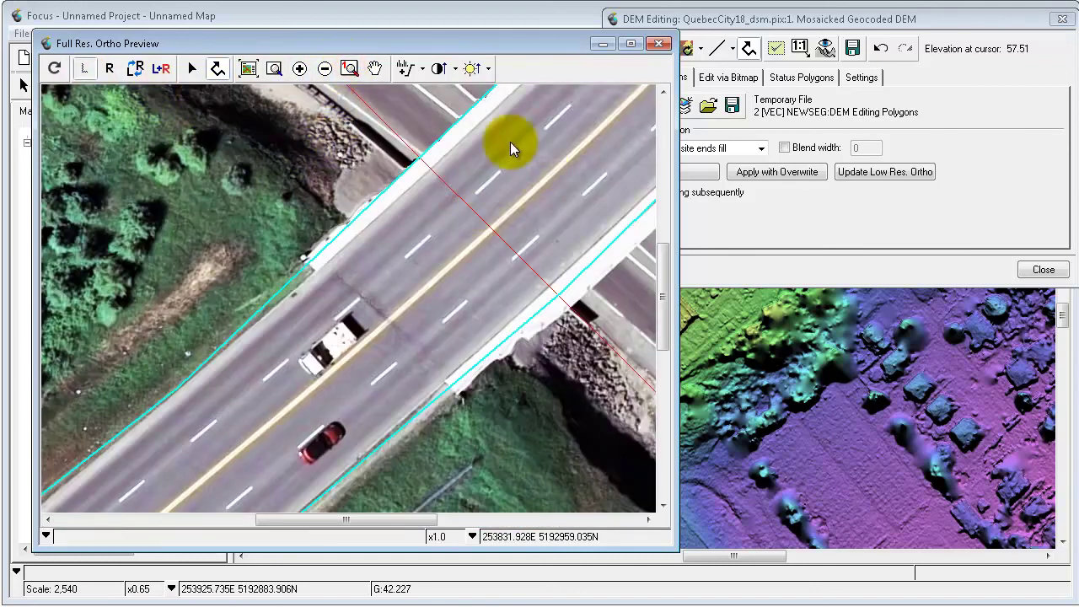
Pan southwest along the road to inspect the straight bridge edges
left_click(374, 69)
left_click_drag(554, 152, 292, 393)
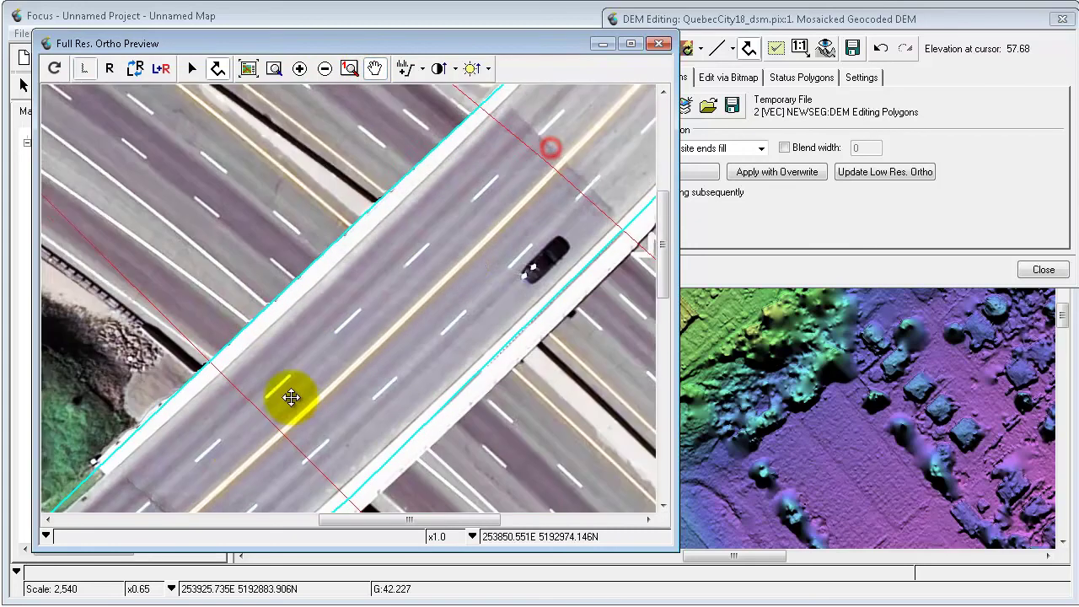
left_click_drag(487, 180, 416, 262)
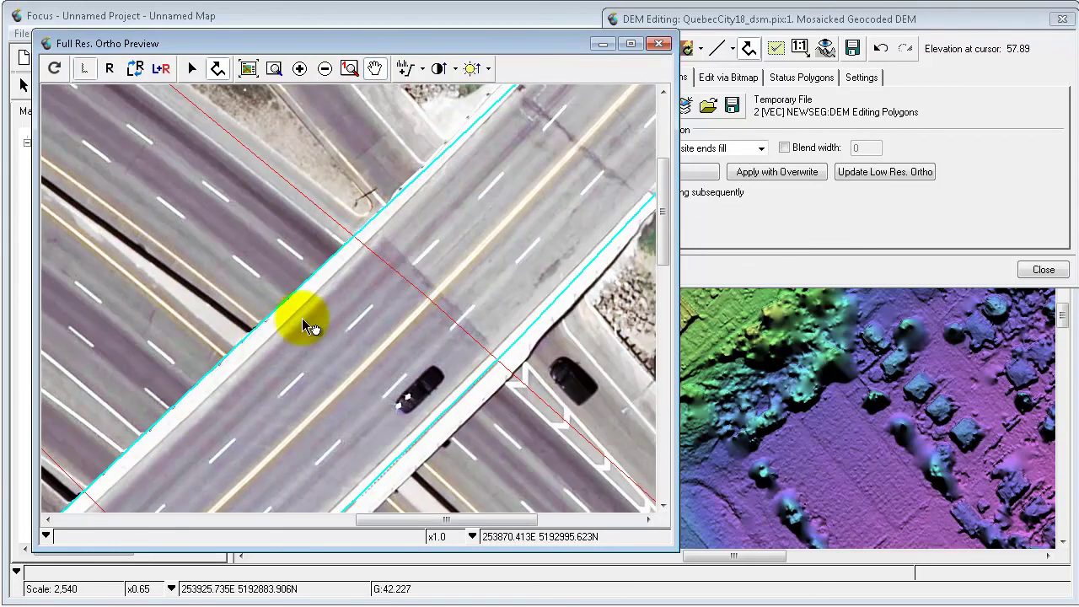
left_click_drag(302, 313, 277, 202)
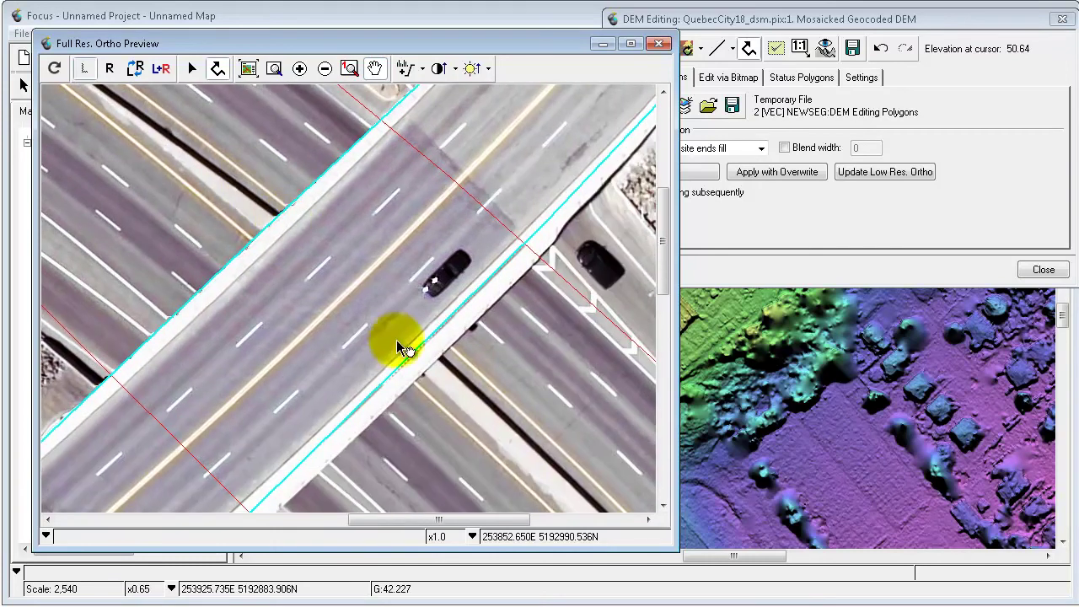
left_click_drag(405, 349, 294, 250)
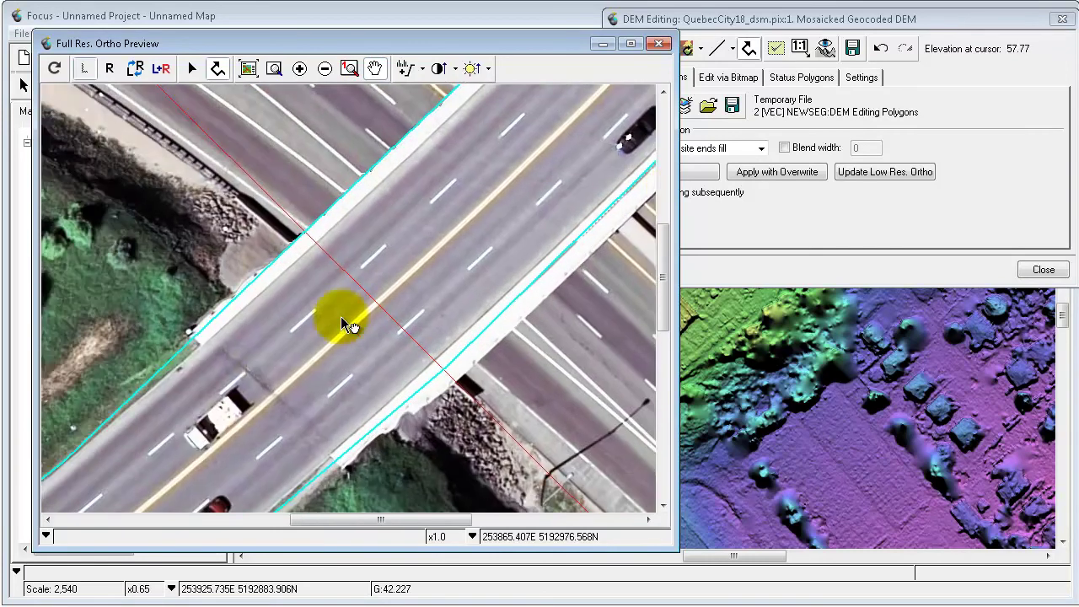
left_click_drag(264, 384, 433, 284)
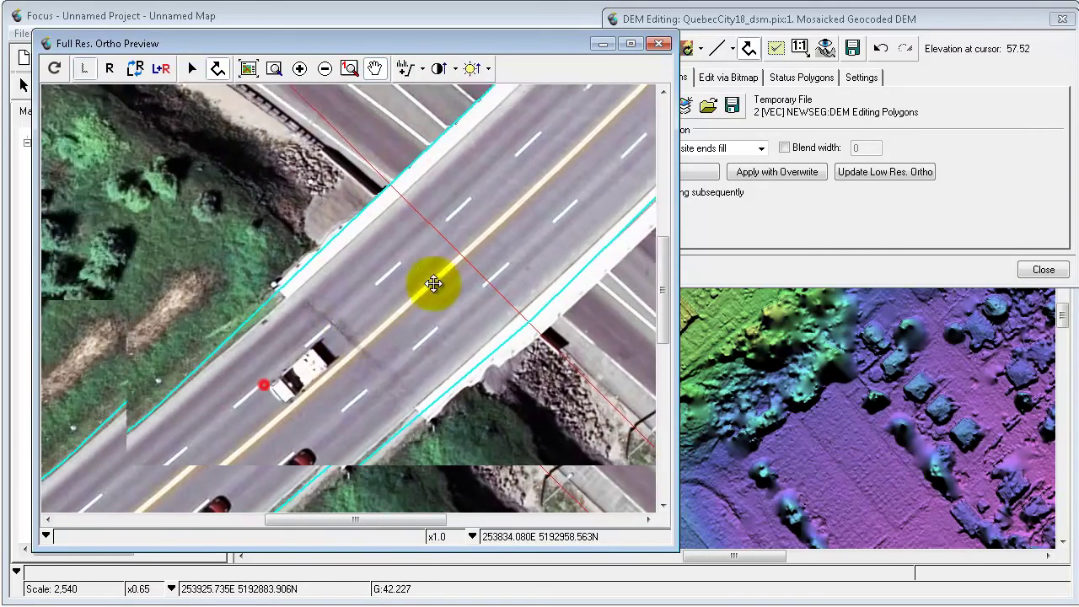
left_click_drag(286, 430, 535, 180)
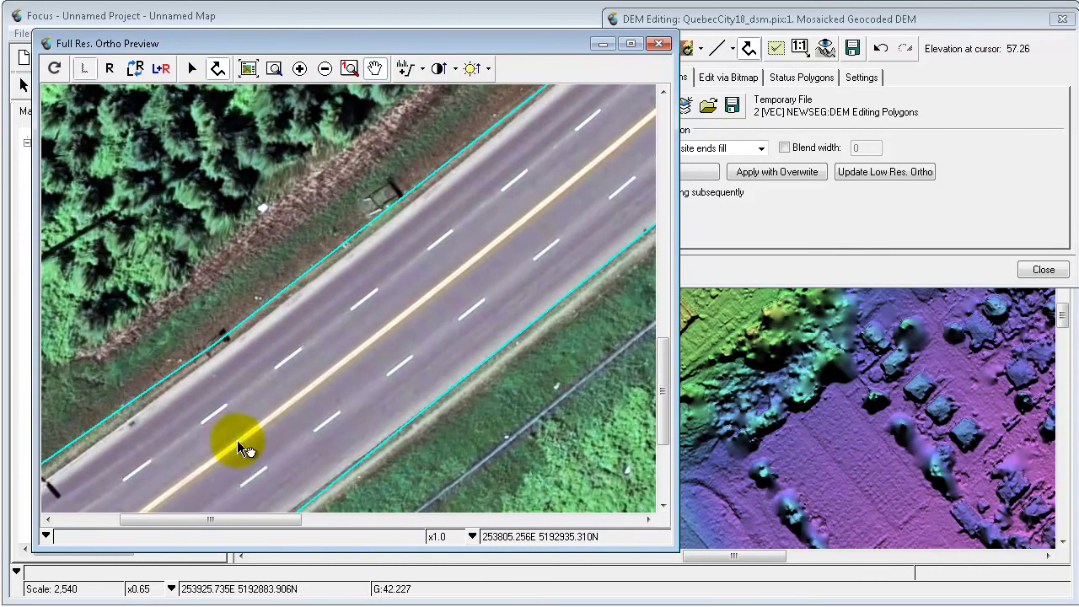